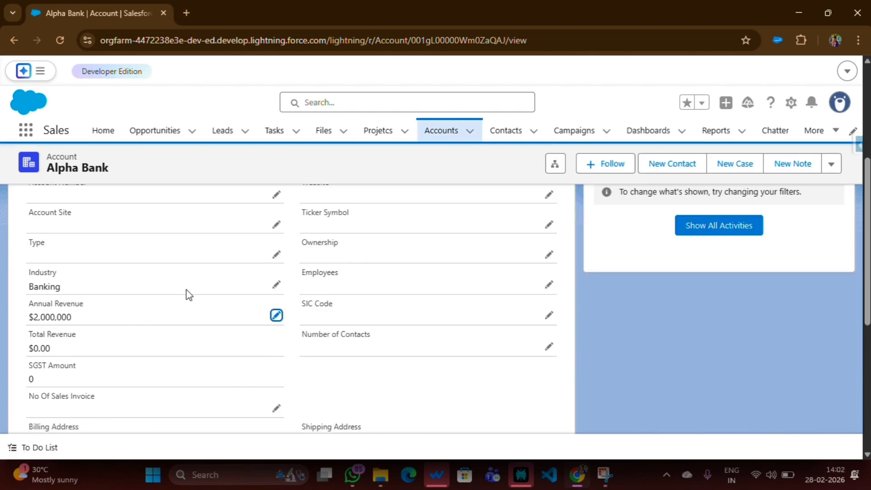
Change the Alpha Bank account's Industry to Education and save the record.
{"action": "left_click", "coordinate": [277, 287]}
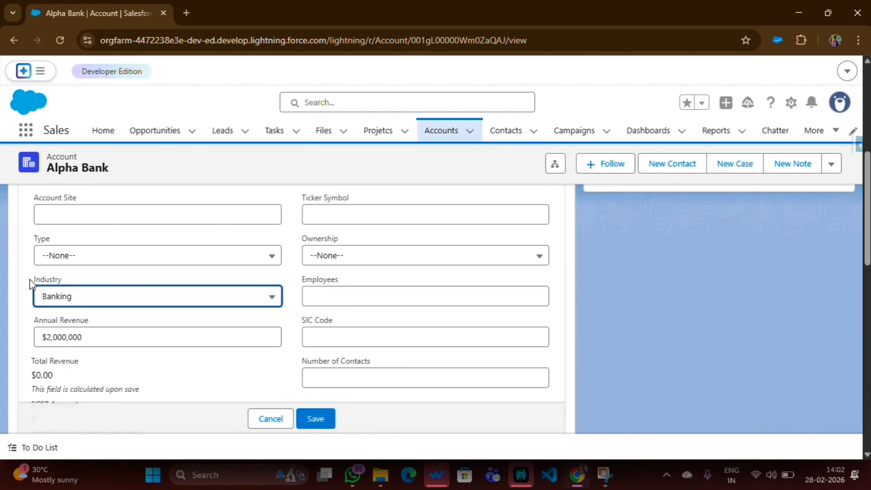
{"action": "left_click_drag", "start_coordinate": [34, 279], "coordinate": [62, 280]}
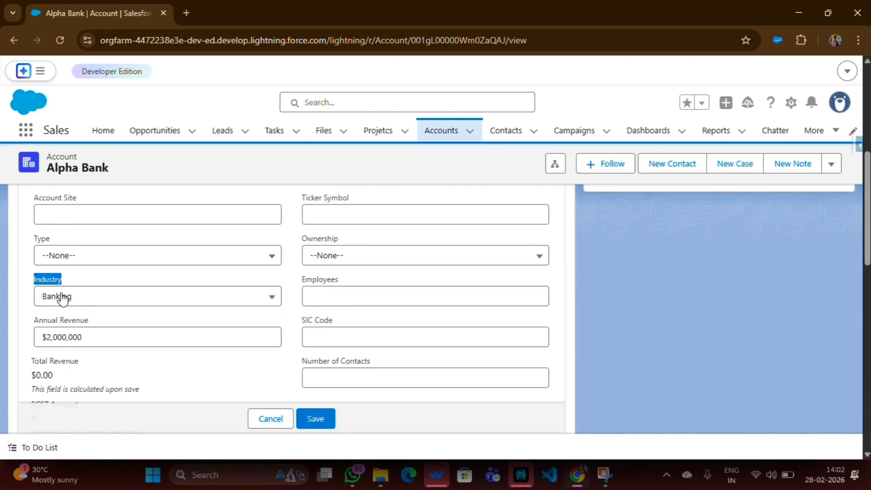
{"action": "left_click", "coordinate": [88, 301]}
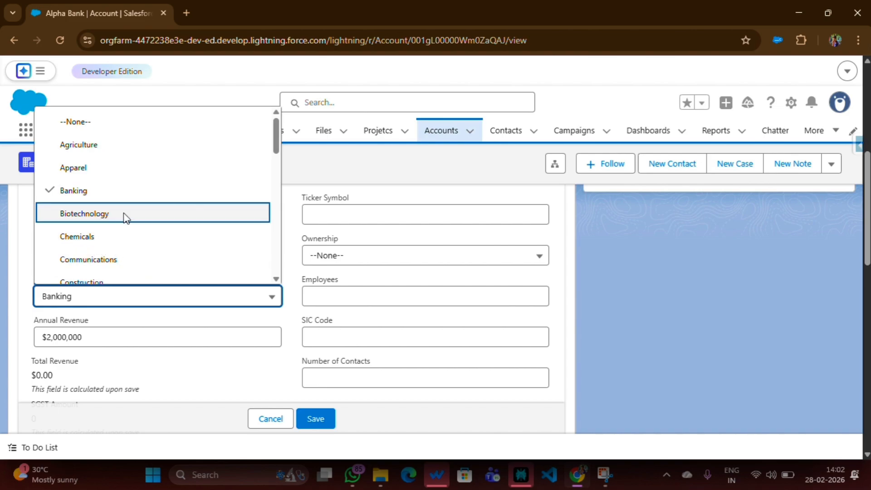
{"action": "scroll", "coordinate": [113, 187], "scroll_direction": "down", "scroll_amount": 4}
{"action": "scroll", "coordinate": [113, 207], "scroll_direction": "down", "scroll_amount": 6}
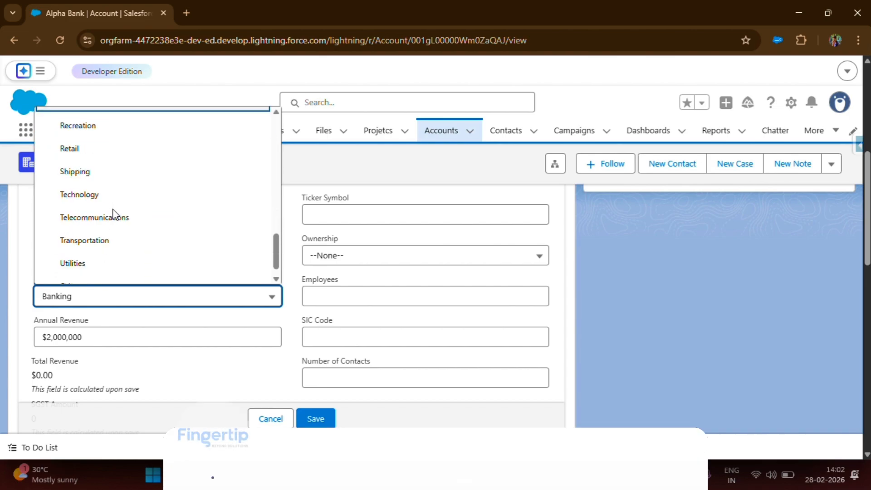
{"action": "scroll", "coordinate": [113, 226], "scroll_direction": "up", "scroll_amount": 6}
{"action": "scroll", "coordinate": [107, 217], "scroll_direction": "up", "scroll_amount": 4}
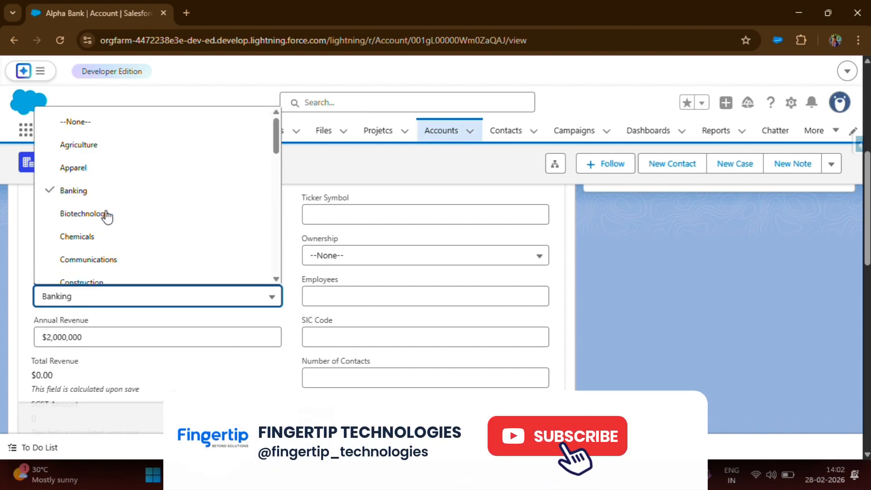
{"action": "scroll", "coordinate": [92, 178], "scroll_direction": "down", "scroll_amount": 3}
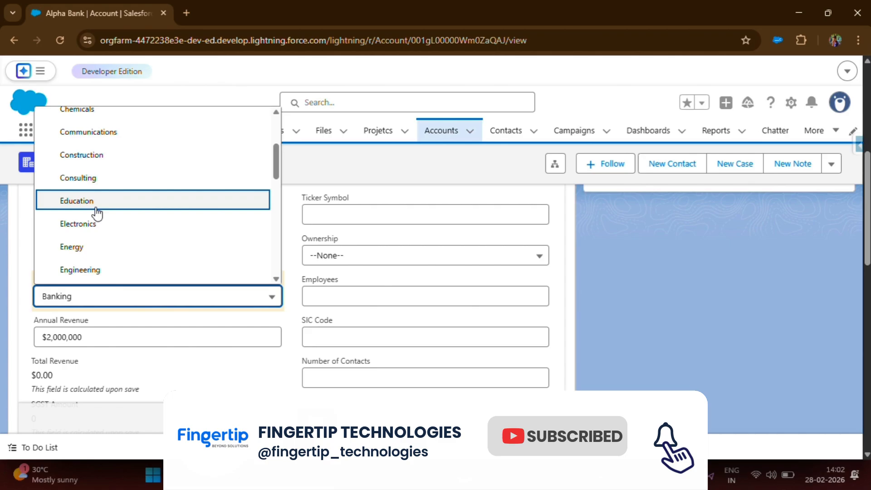
{"action": "left_click", "coordinate": [71, 205]}
{"action": "key", "text": "ctrl+s"}
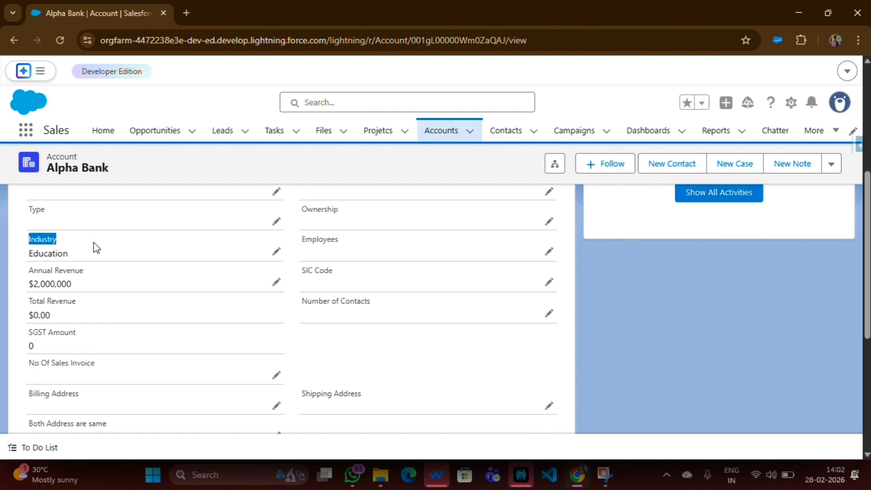
{"action": "left_click", "coordinate": [97, 252]}
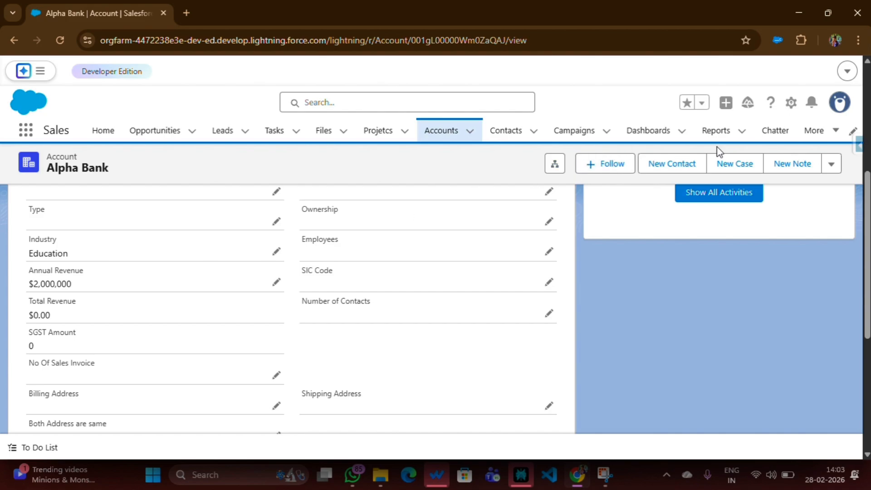
Open the first receipt in the recently viewed Receipts list and view its details.
{"action": "left_click", "coordinate": [824, 136]}
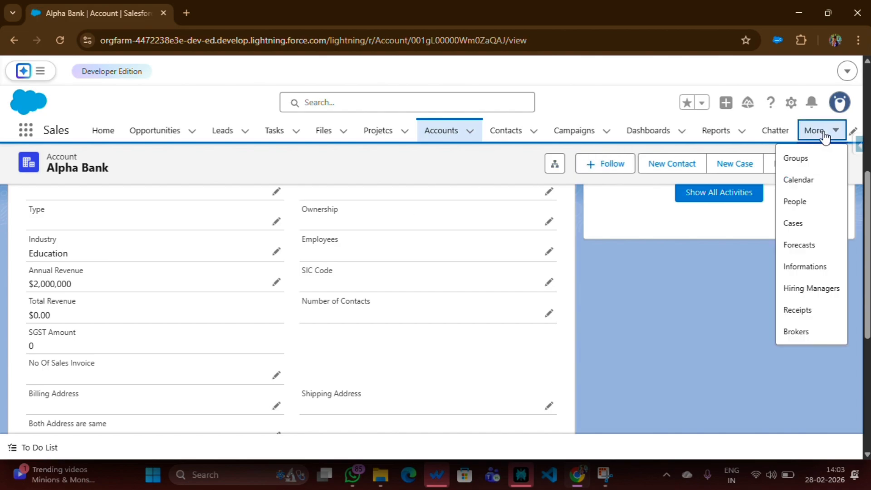
{"action": "left_click", "coordinate": [812, 312]}
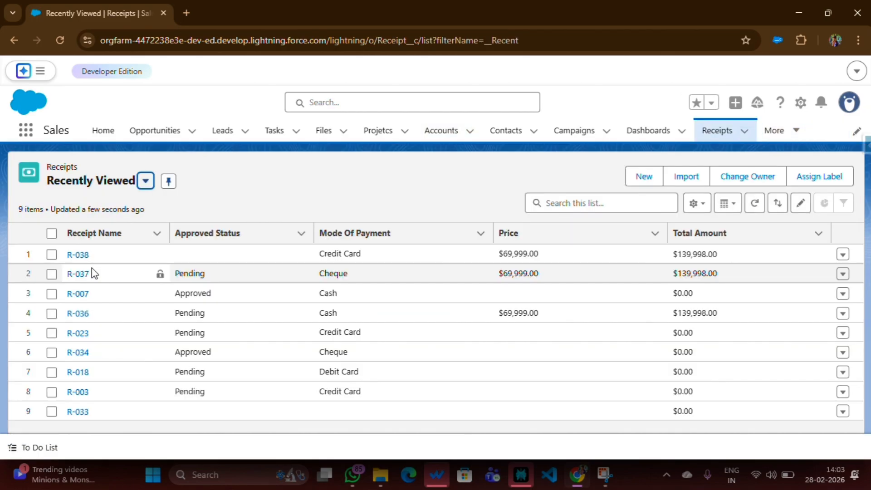
{"action": "left_click", "coordinate": [76, 255]}
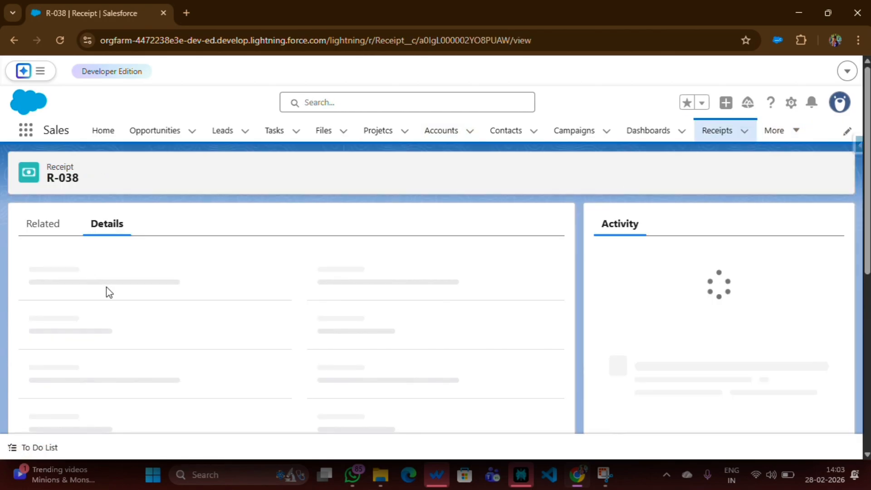
{"action": "scroll", "coordinate": [109, 293], "scroll_direction": "down", "scroll_amount": 3}
{"action": "scroll", "coordinate": [111, 294], "scroll_direction": "down", "scroll_amount": 5}
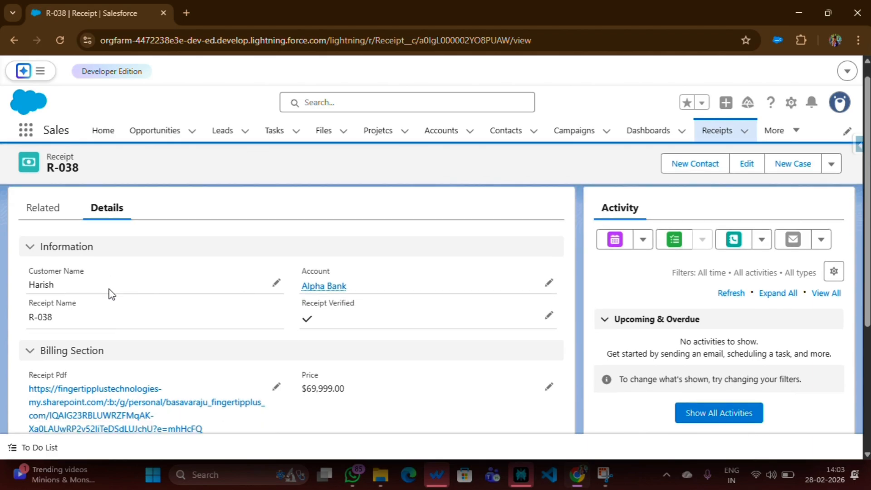
{"action": "scroll", "coordinate": [110, 293], "scroll_direction": "up", "scroll_amount": 5}
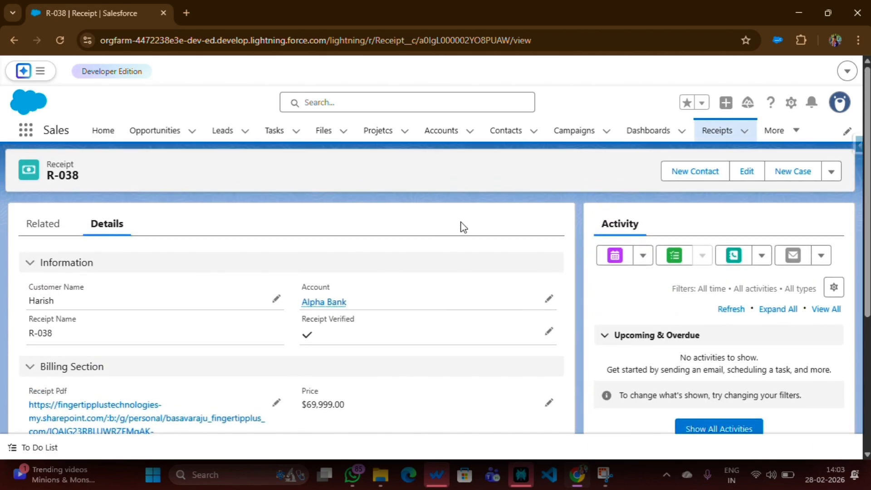
Open the Receipt object's setup and show its fields and relationships.
{"action": "left_click", "coordinate": [790, 102]}
{"action": "left_click", "coordinate": [692, 344]}
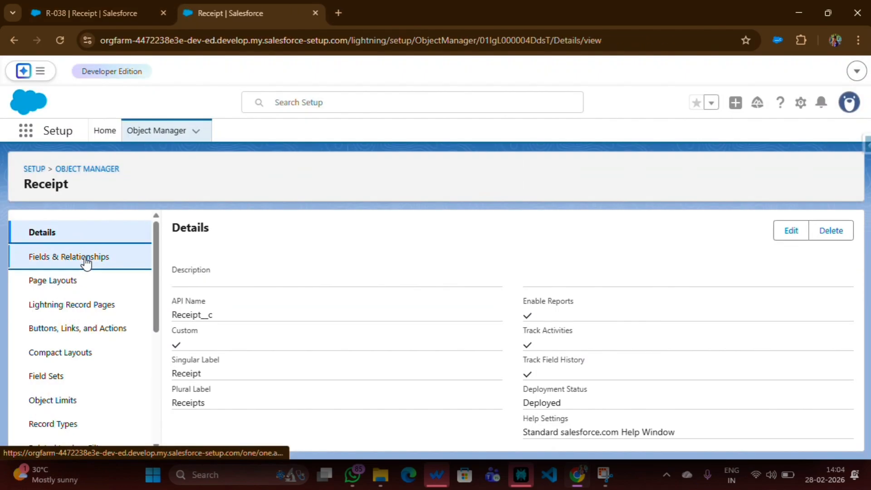
{"action": "left_click", "coordinate": [84, 256]}
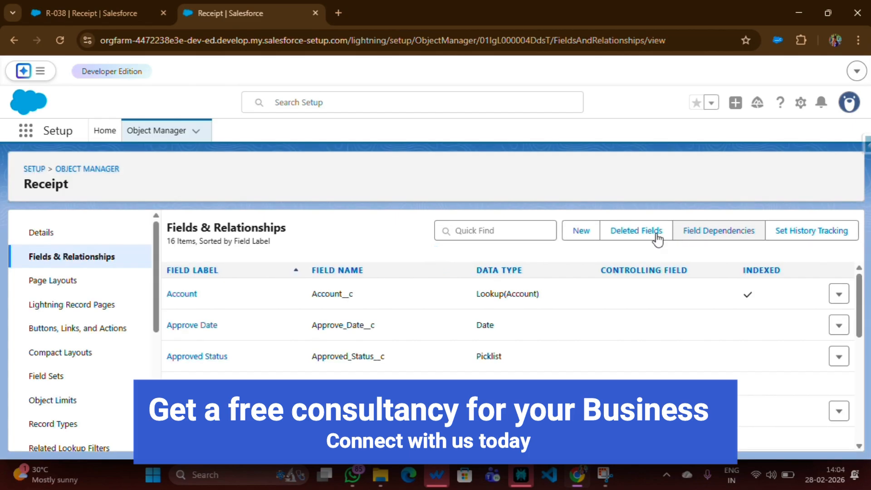
Start a new custom field on the Receipt object with the Picklist data type and continue to its details.
{"action": "left_click", "coordinate": [580, 231]}
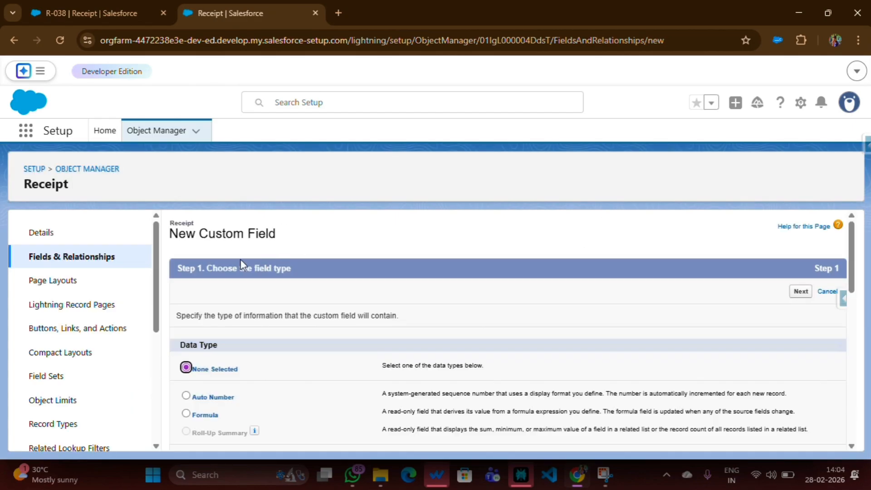
{"action": "scroll", "coordinate": [236, 261], "scroll_direction": "down", "scroll_amount": 3}
{"action": "scroll", "coordinate": [218, 264], "scroll_direction": "up", "scroll_amount": 3}
{"action": "triple_click", "coordinate": [225, 341]}
{"action": "scroll", "coordinate": [237, 320], "scroll_direction": "down", "scroll_amount": 10}
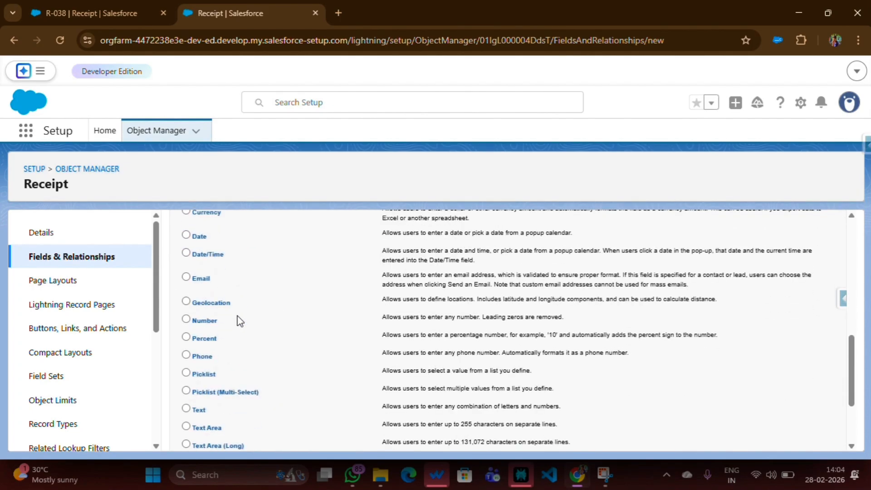
{"action": "left_click", "coordinate": [186, 310]}
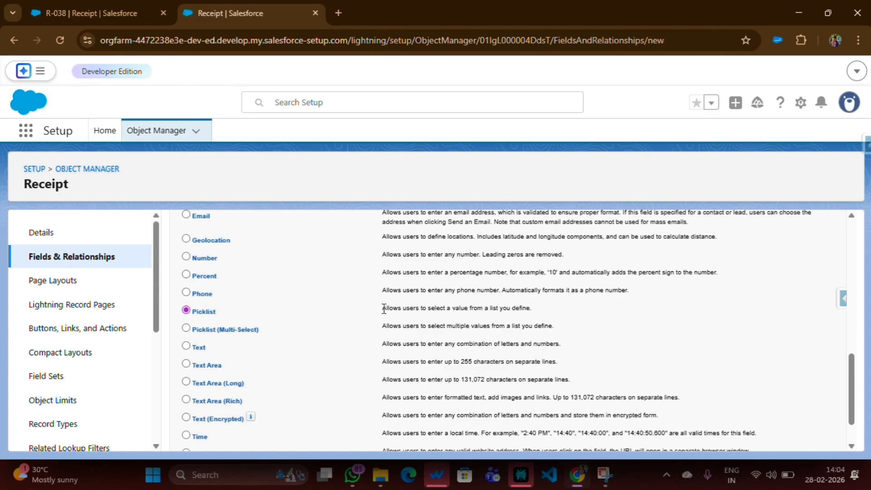
{"action": "left_click_drag", "start_coordinate": [382, 309], "coordinate": [545, 309]}
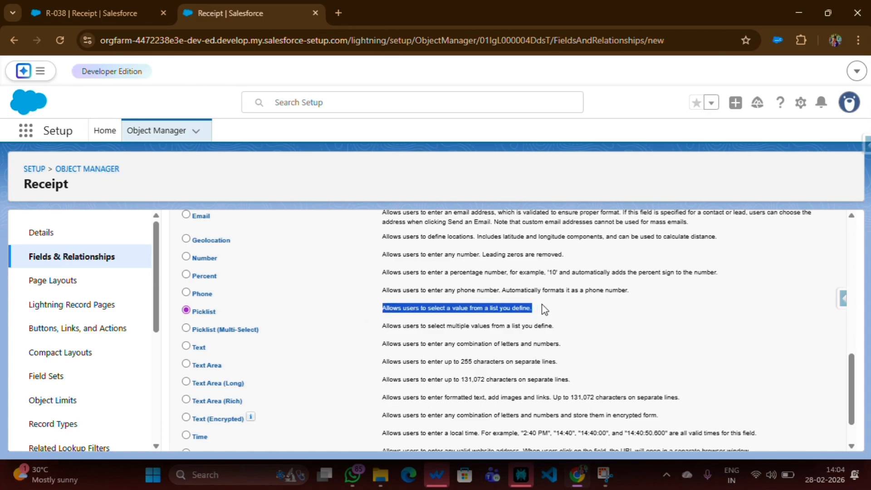
{"action": "left_click", "coordinate": [544, 310]}
{"action": "scroll", "coordinate": [560, 307], "scroll_direction": "down", "scroll_amount": 2}
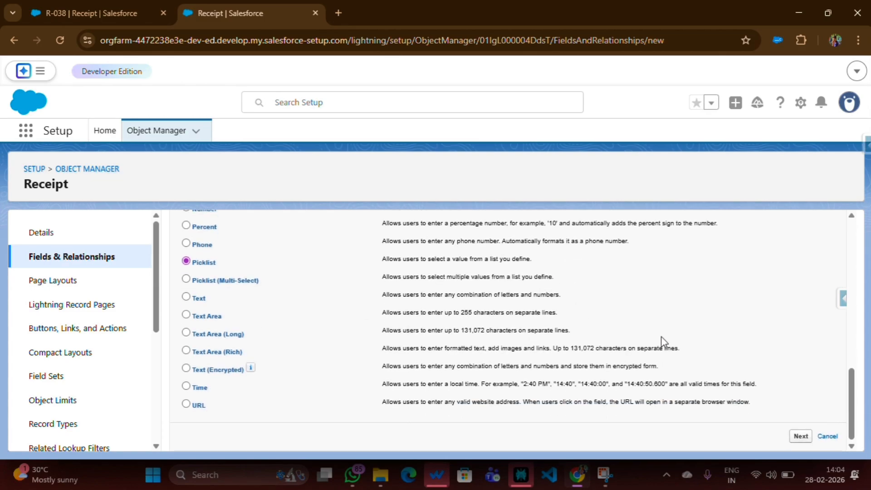
{"action": "left_click", "coordinate": [801, 437]}
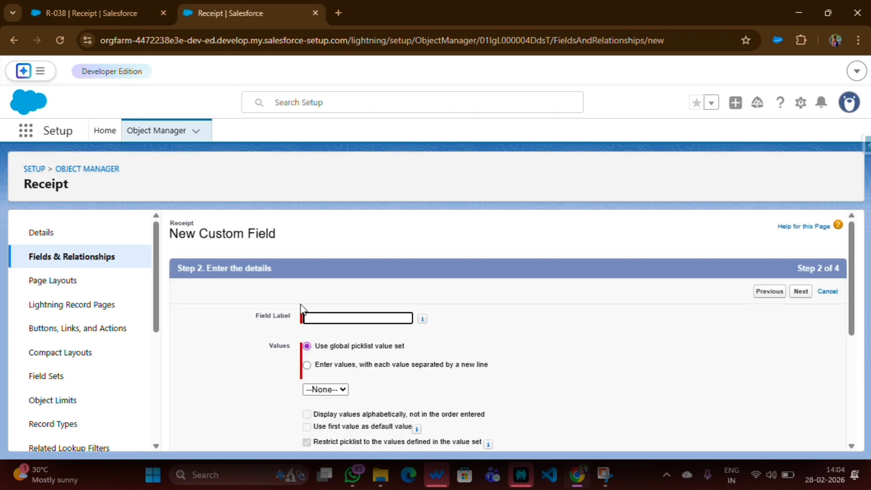
Label the new picklist field Status and let the matching field name fill in.
{"action": "left_click", "coordinate": [327, 316]}
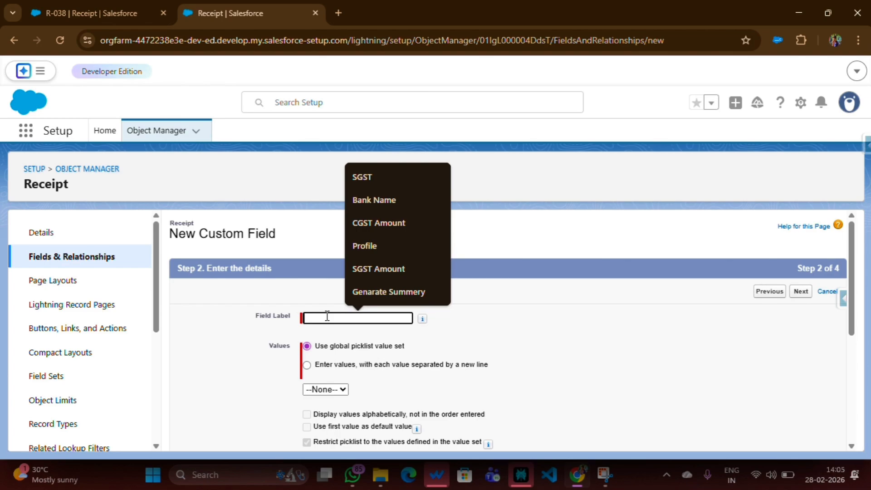
{"action": "type", "text": "Sta"}
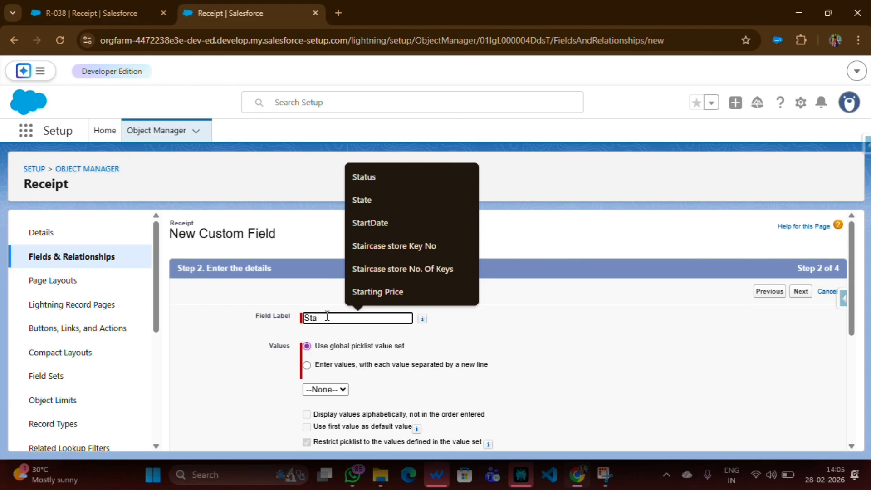
{"action": "type", "text": "tus"}
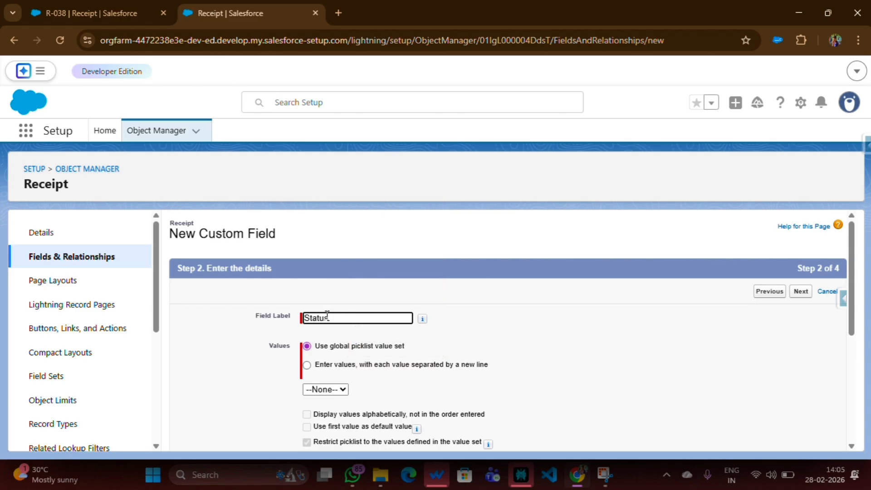
{"action": "left_click", "coordinate": [257, 297]}
{"action": "scroll", "coordinate": [257, 297], "scroll_direction": "down", "scroll_amount": 1}
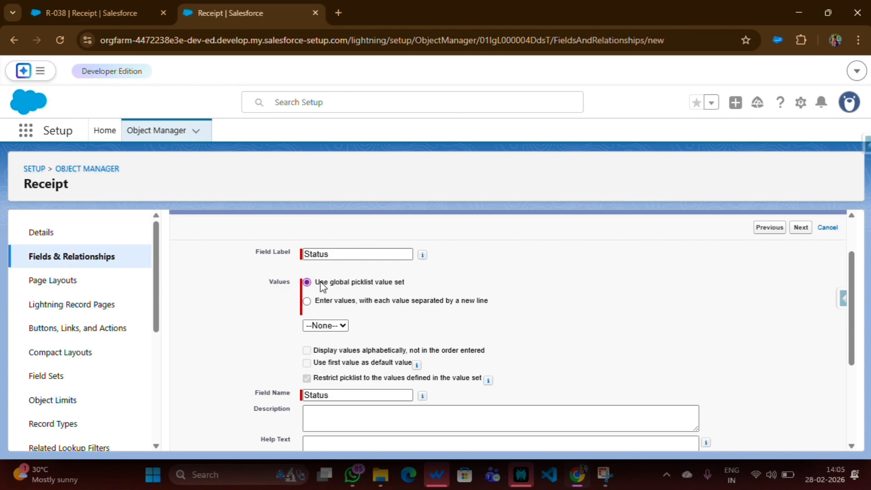
Define the picklist's values directly instead of using a global value set, entering New as a value.
{"action": "left_click_drag", "start_coordinate": [316, 281], "coordinate": [410, 283]}
{"action": "left_click", "coordinate": [307, 301]}
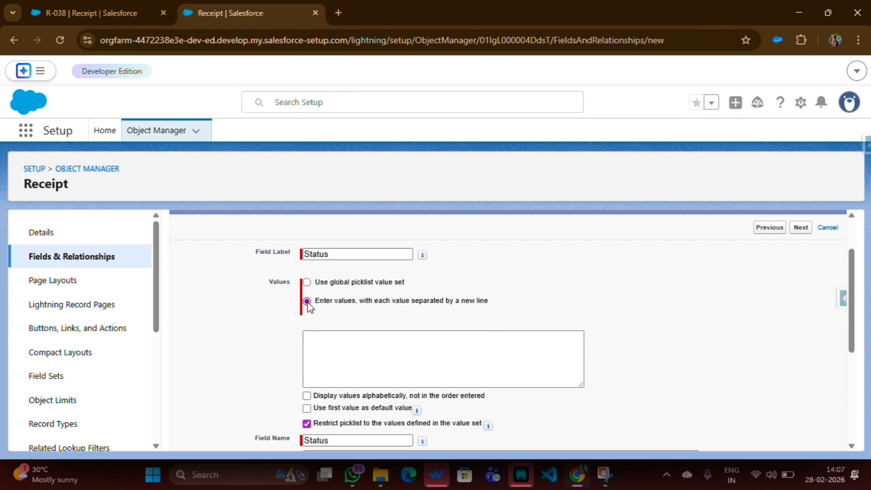
{"action": "left_click", "coordinate": [313, 338]}
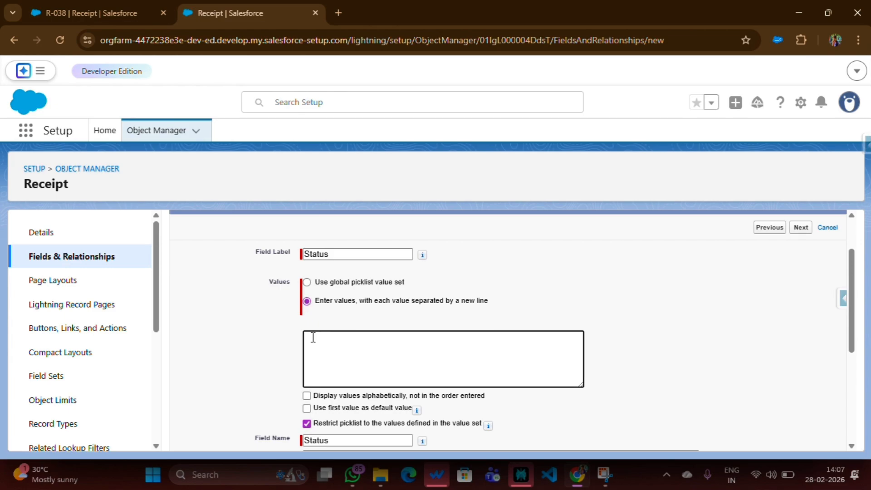
{"action": "type", "text": "New"}
{"action": "scroll", "coordinate": [273, 363], "scroll_direction": "down", "scroll_amount": 4}
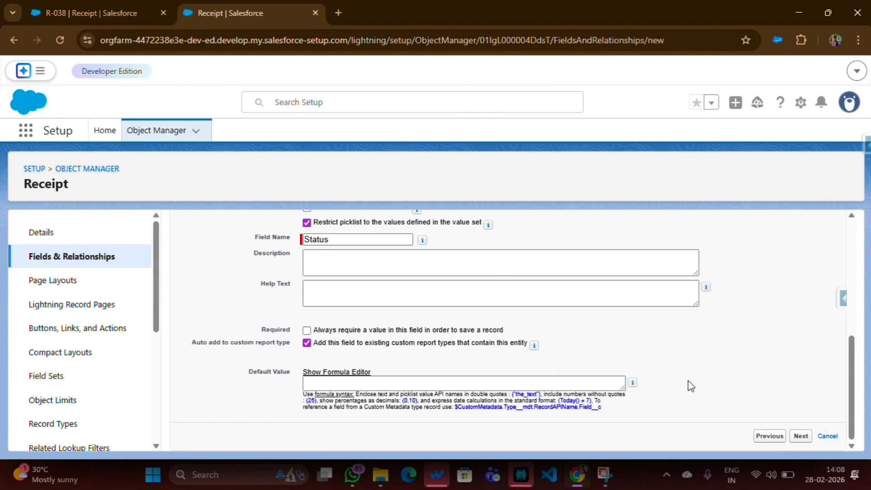
Accept the default field-level security, keep the field on the Receipt Layout, and save the Status field.
{"action": "left_click", "coordinate": [803, 438]}
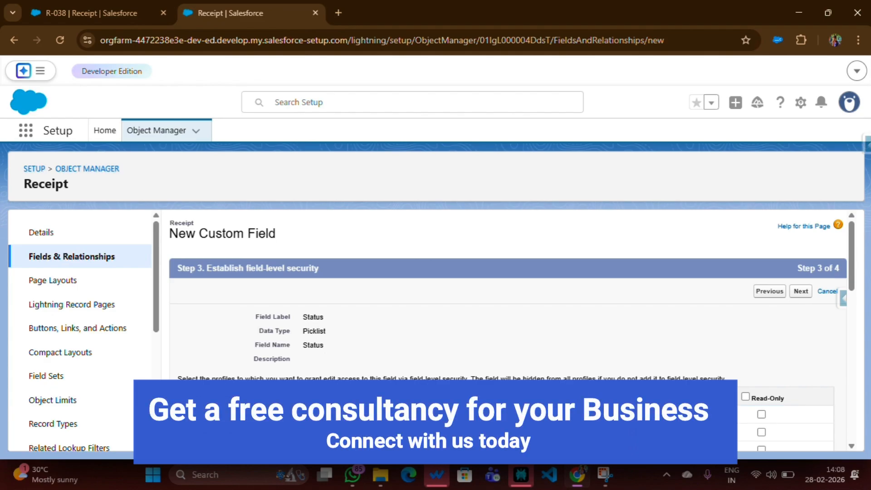
{"action": "left_click", "coordinate": [800, 292]}
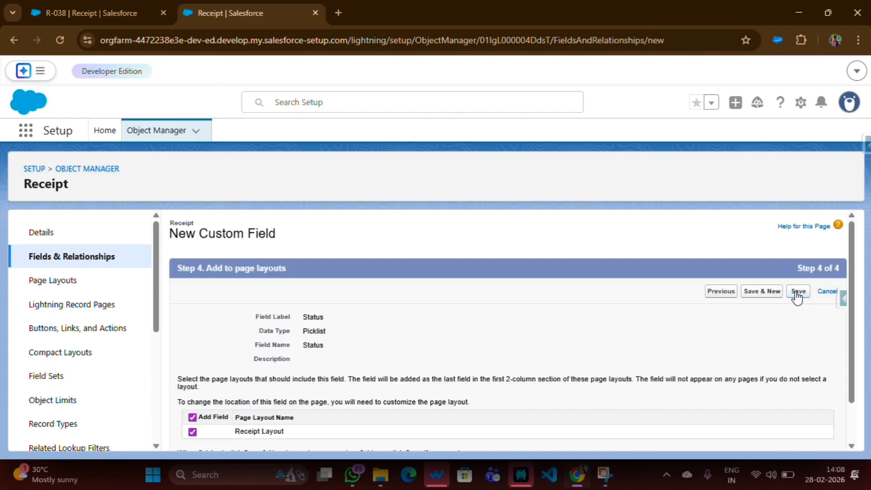
{"action": "left_click", "coordinate": [797, 292]}
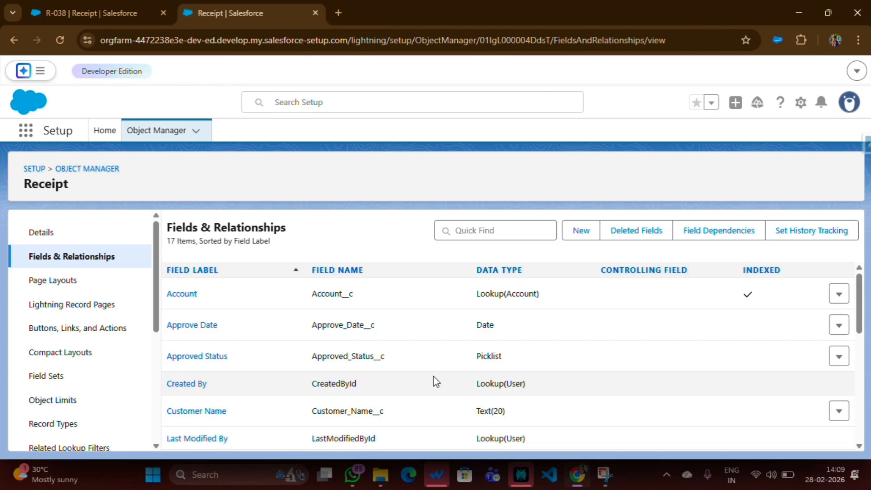
Search the Receipt object's fields for "stat" and check the Status field's name and data type.
{"action": "left_click", "coordinate": [475, 231]}
{"action": "type", "text": "stat"}
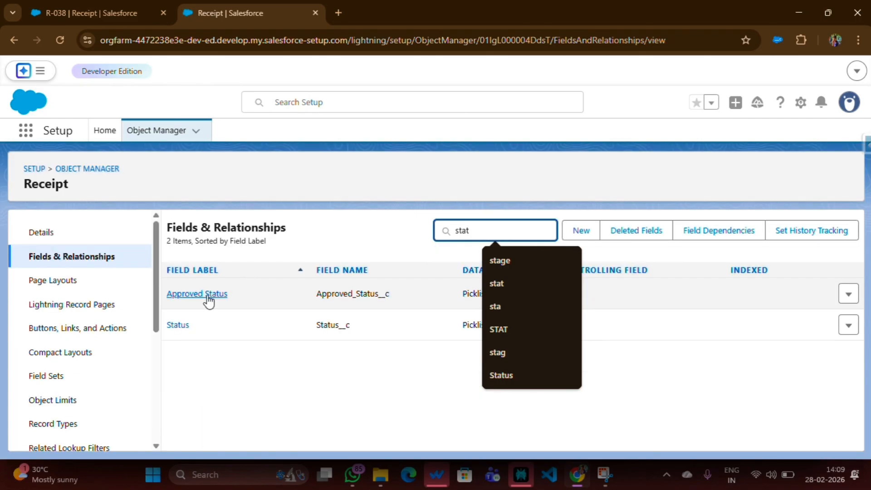
{"action": "left_click", "coordinate": [169, 339]}
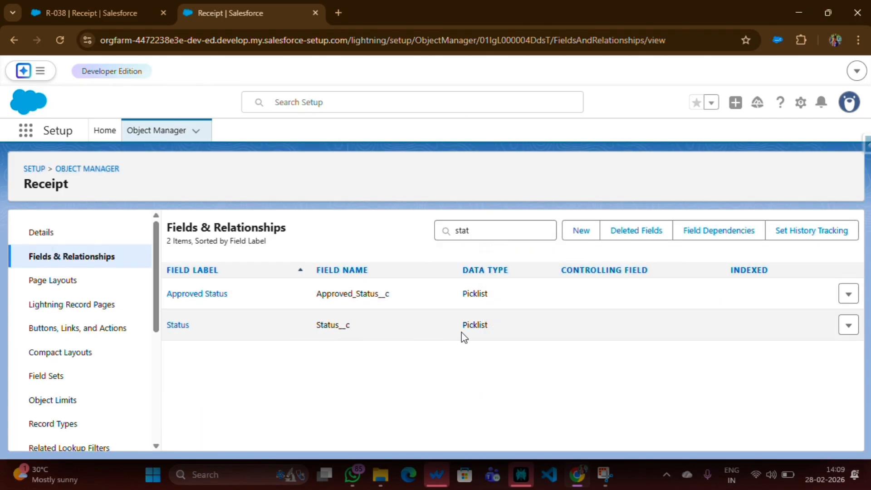
{"action": "left_click_drag", "start_coordinate": [453, 325], "coordinate": [560, 319]}
{"action": "left_click", "coordinate": [398, 373]}
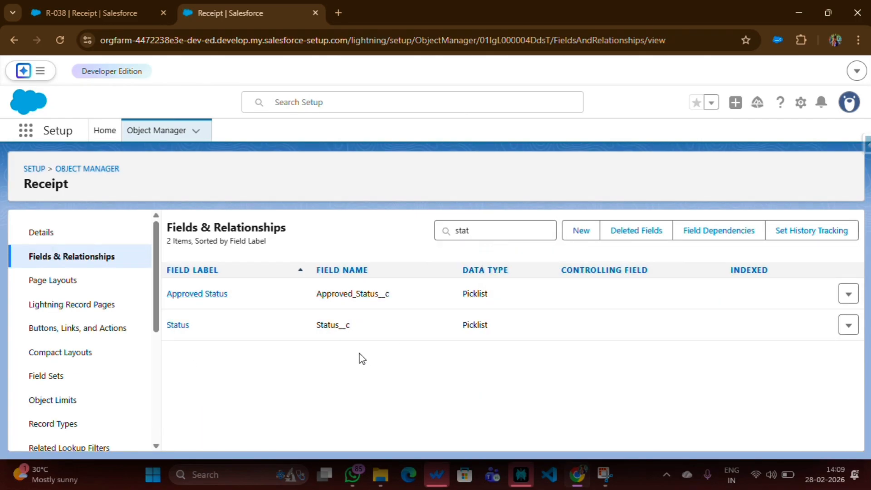
Open the Receipt Layout page layout and quick-save it with the Status field in the Information section.
{"action": "left_click", "coordinate": [45, 280]}
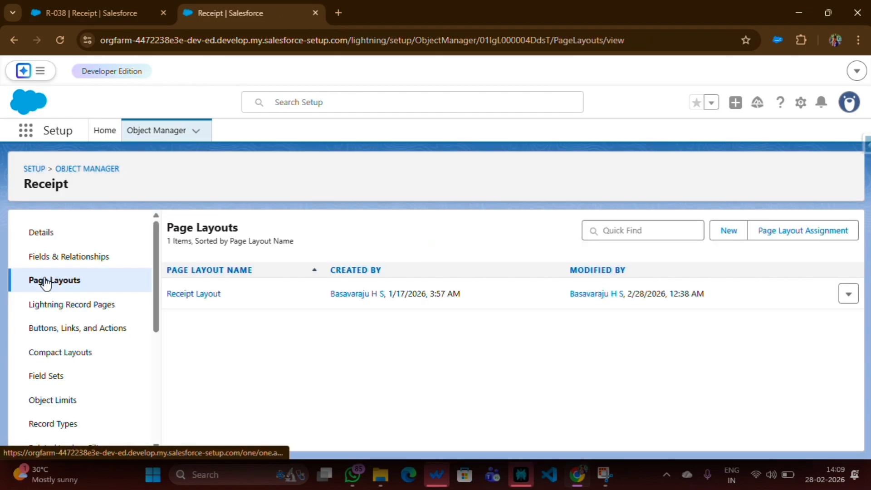
{"action": "left_click", "coordinate": [198, 295]}
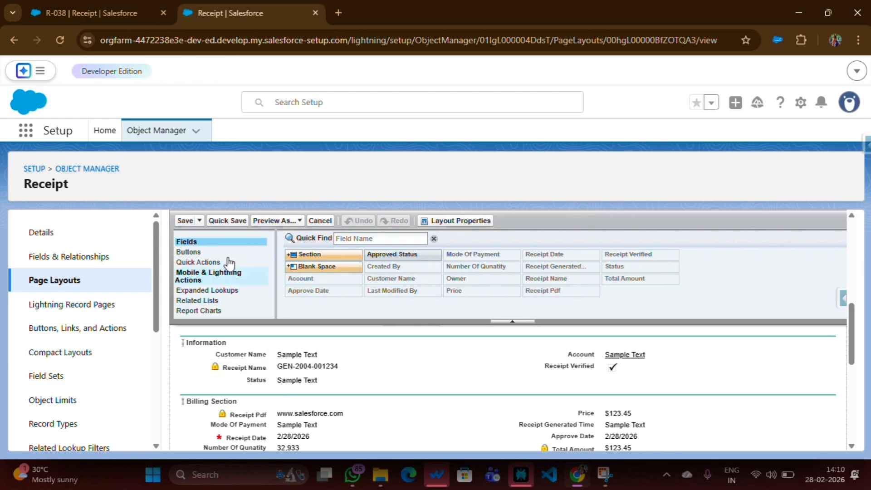
{"action": "left_click", "coordinate": [219, 222]}
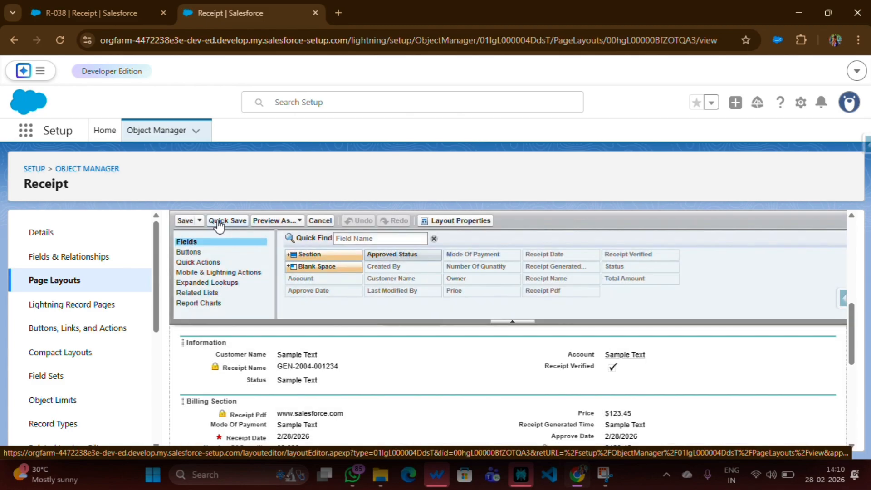
Return to the Sales app's Receipts list and reload the page with the browser's developer tools open, then close them.
{"action": "left_click", "coordinate": [88, 15]}
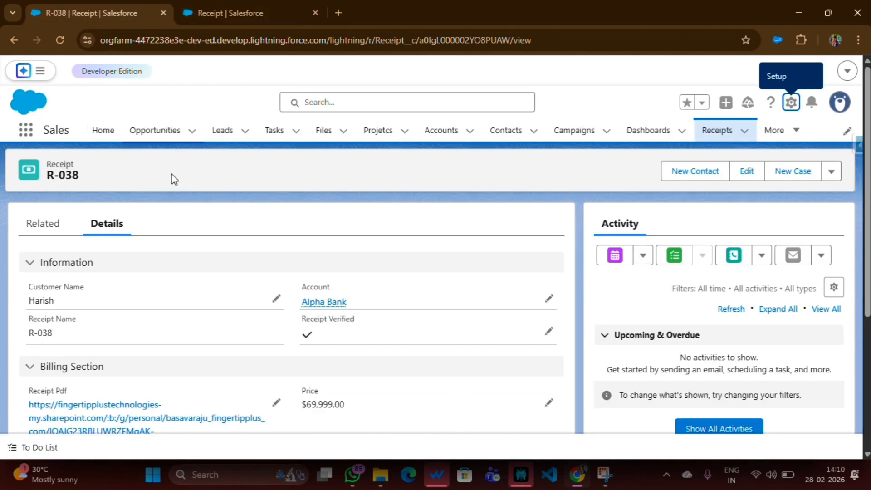
{"action": "left_click", "coordinate": [713, 133]}
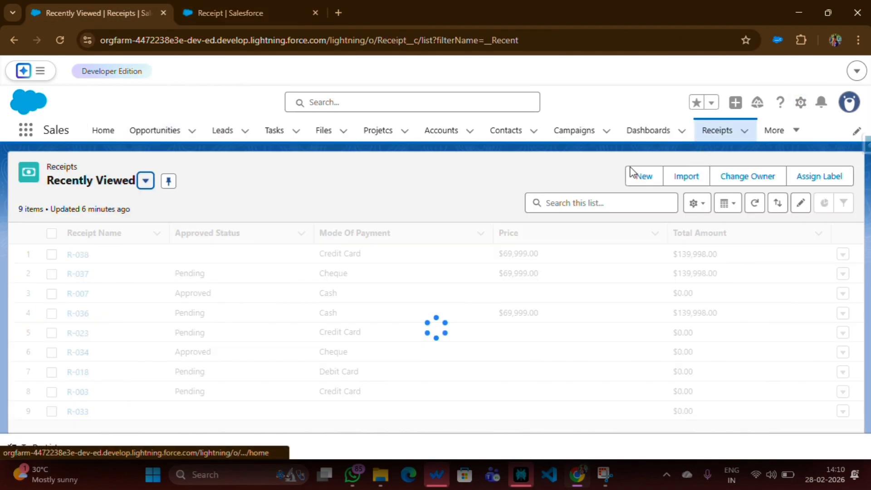
{"action": "right_click", "coordinate": [272, 184]}
{"action": "left_click", "coordinate": [315, 443]}
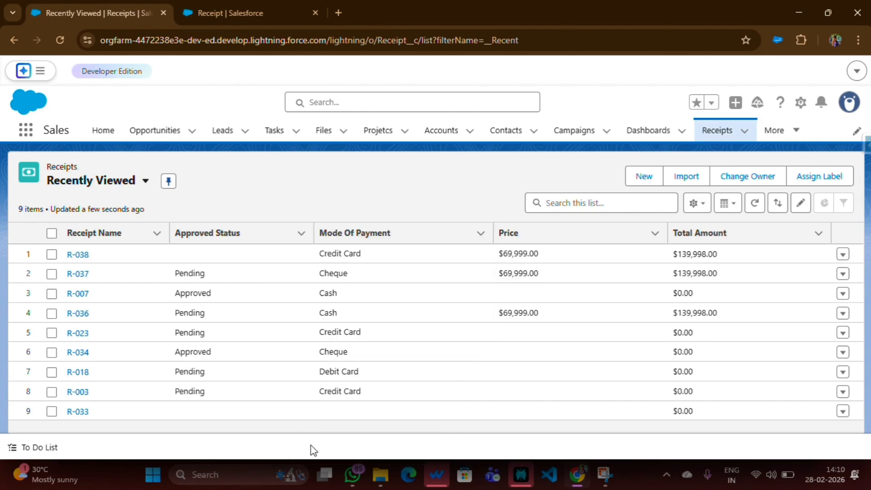
{"action": "right_click", "coordinate": [61, 44]}
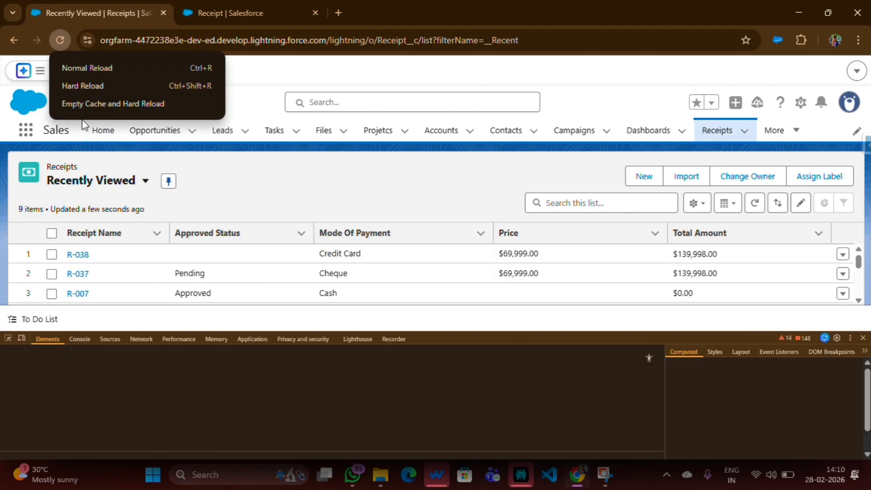
{"action": "key", "text": "Escape"}
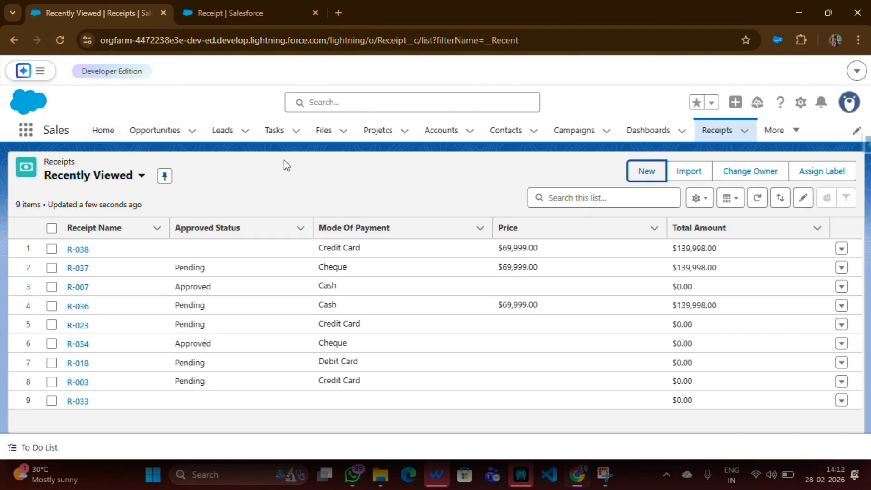
Start a new receipt to check the Status field's picklist options, and cancel without saving.
{"action": "left_click", "coordinate": [647, 173]}
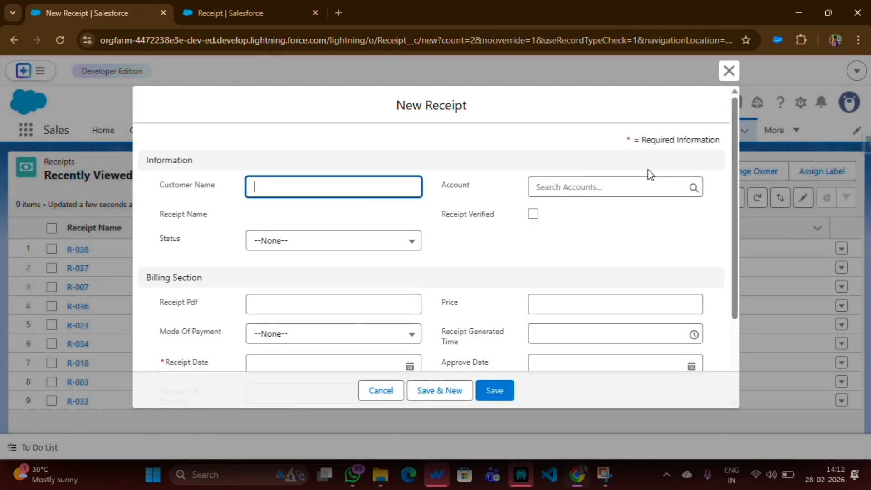
{"action": "left_click_drag", "start_coordinate": [152, 240], "coordinate": [185, 241]}
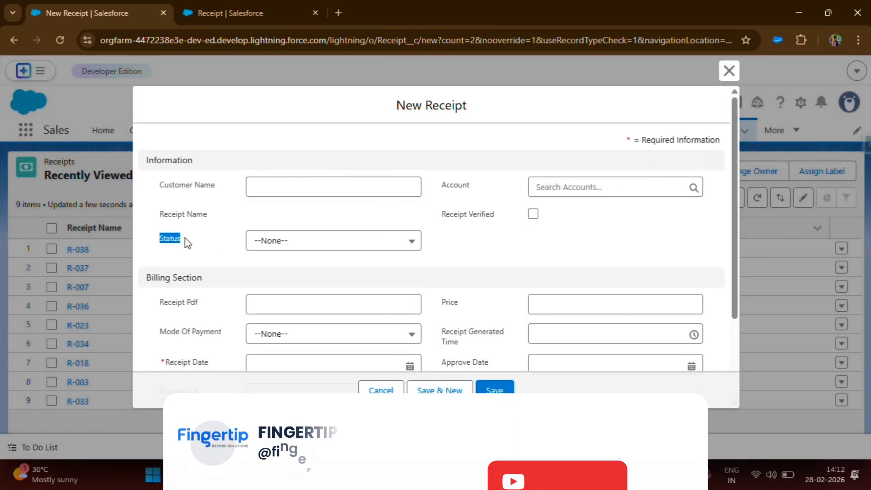
{"action": "left_click", "coordinate": [266, 247]}
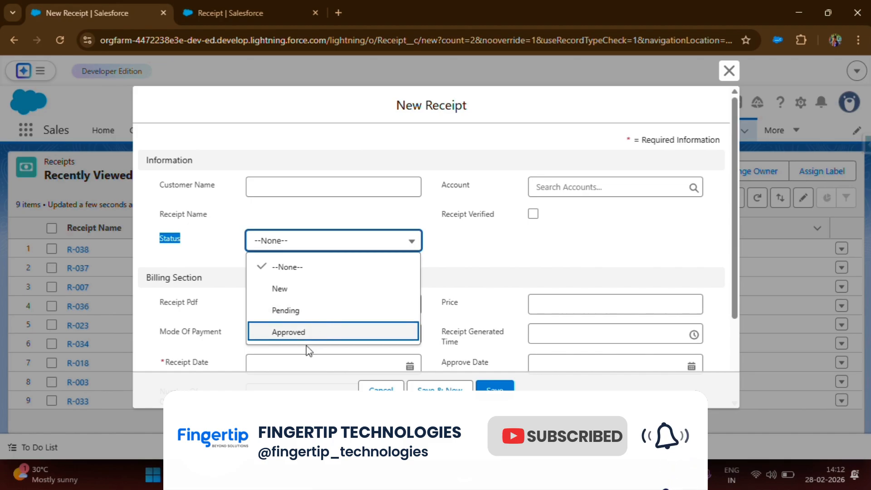
{"action": "left_click", "coordinate": [369, 387]}
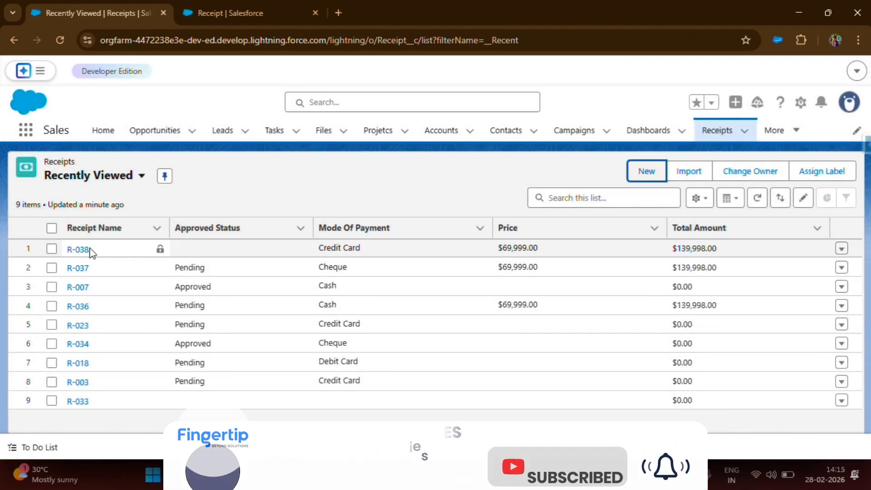
Open receipt R-038 and check for the Status field in its Information section.
{"action": "left_click", "coordinate": [78, 249]}
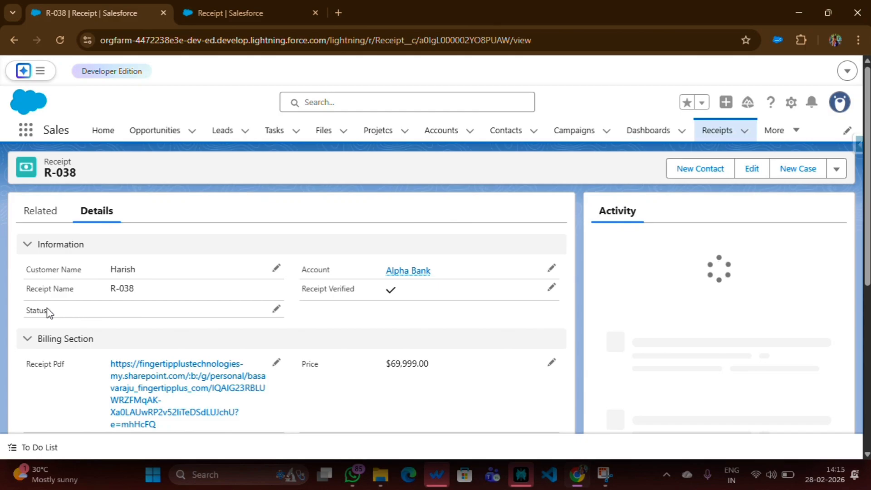
{"action": "left_click_drag", "start_coordinate": [28, 311], "coordinate": [157, 325]}
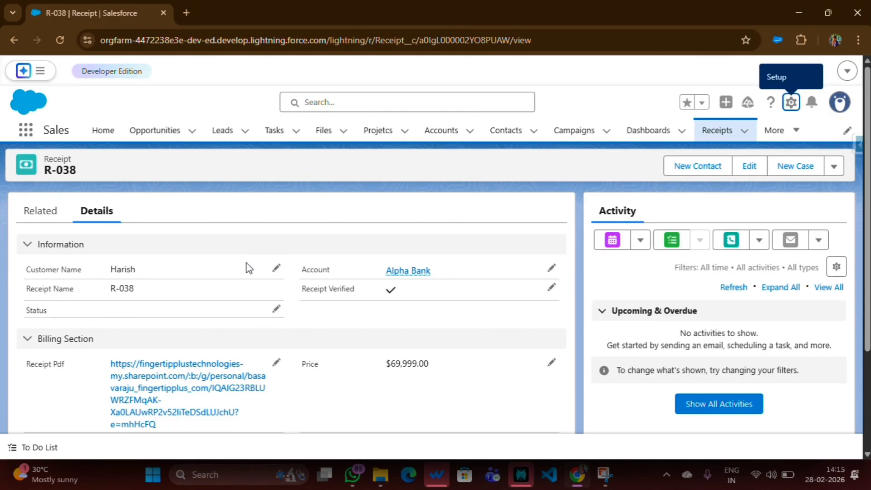